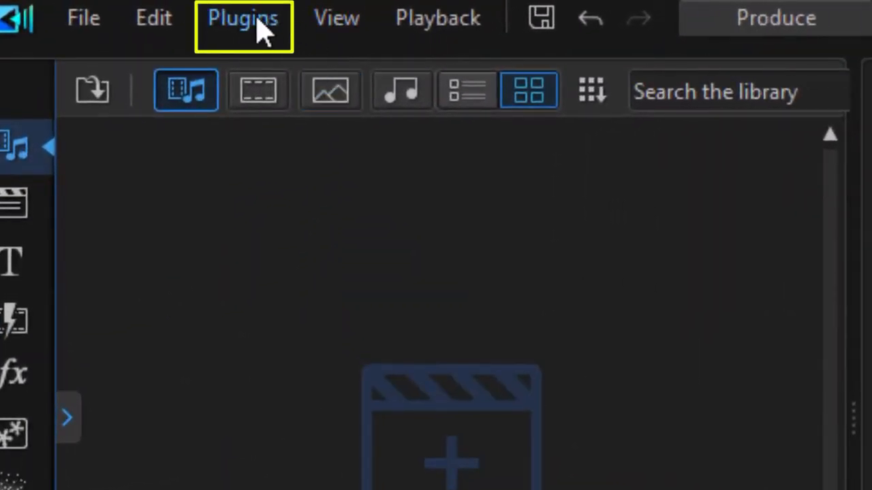
Open the AI Sky Replacement plugin and browse its library of replacement skies.
left_click(261, 30)
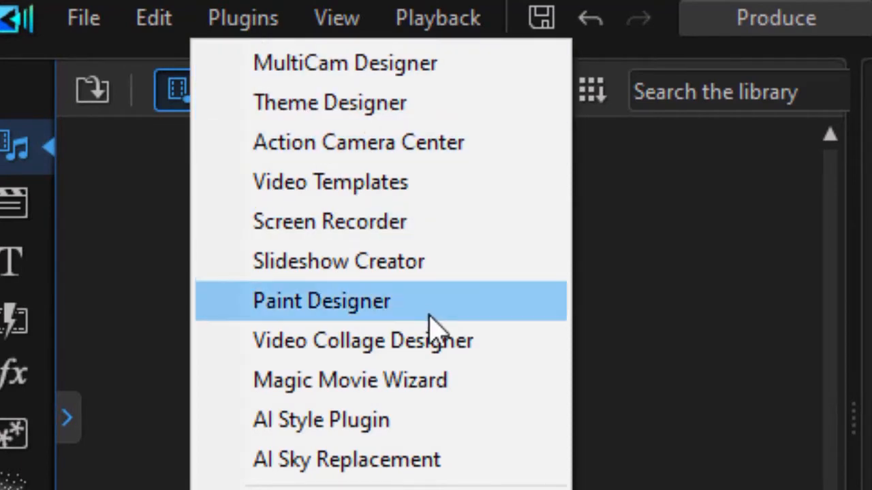
left_click(472, 469)
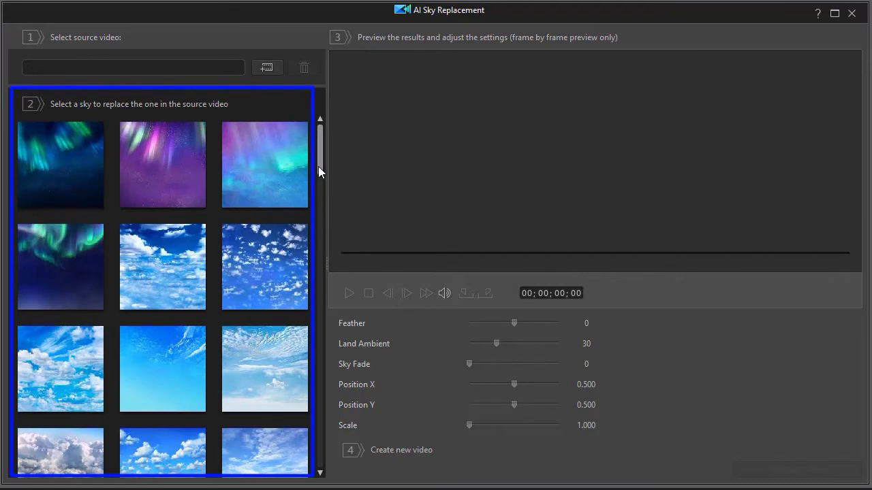
scroll(319, 166, "down", 2)
scroll(300, 317, "down", 10)
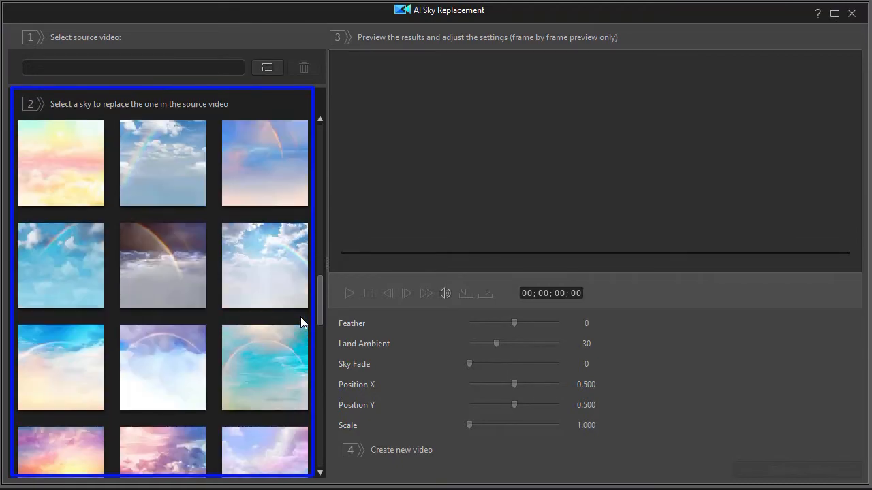
scroll(319, 241, "up", 5)
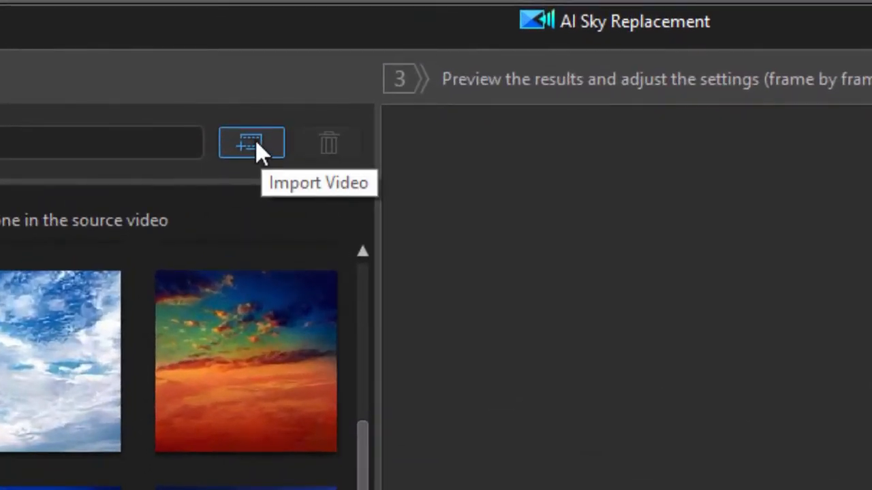
Import 00252.MTS from the hard drive's Hidden Acres folder as the source video and stop its preview playback.
left_click(255, 140)
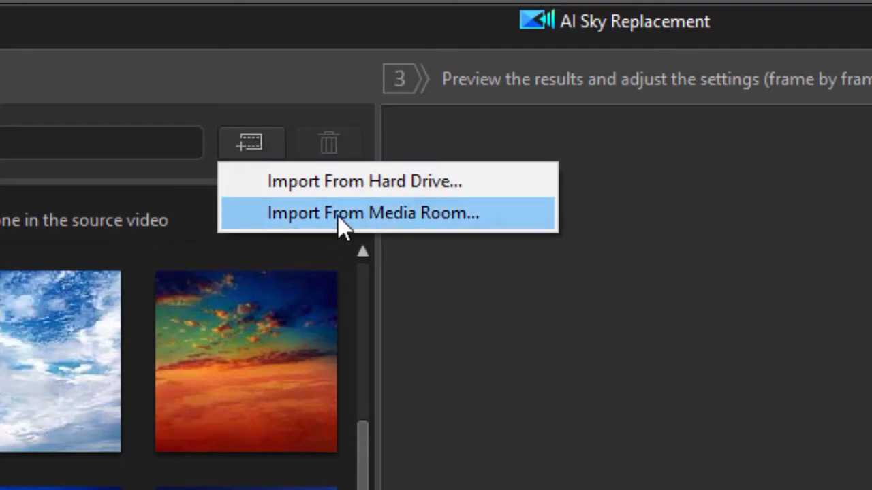
left_click(356, 185)
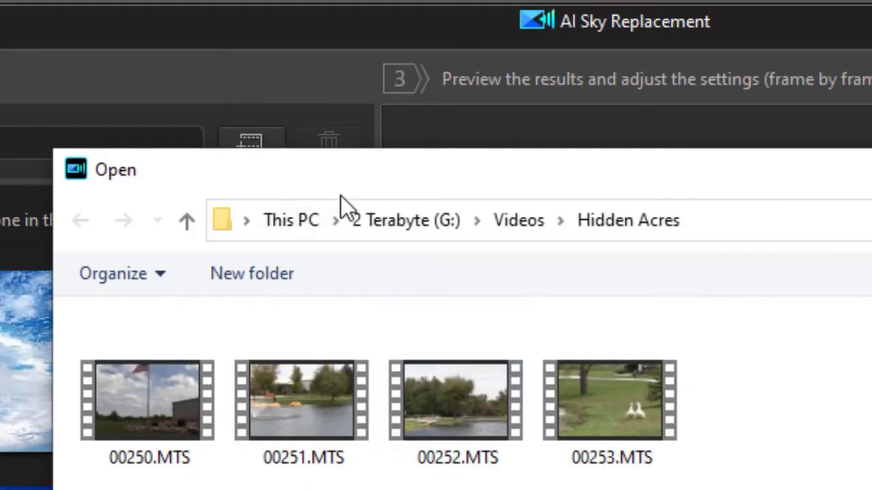
double_click(431, 398)
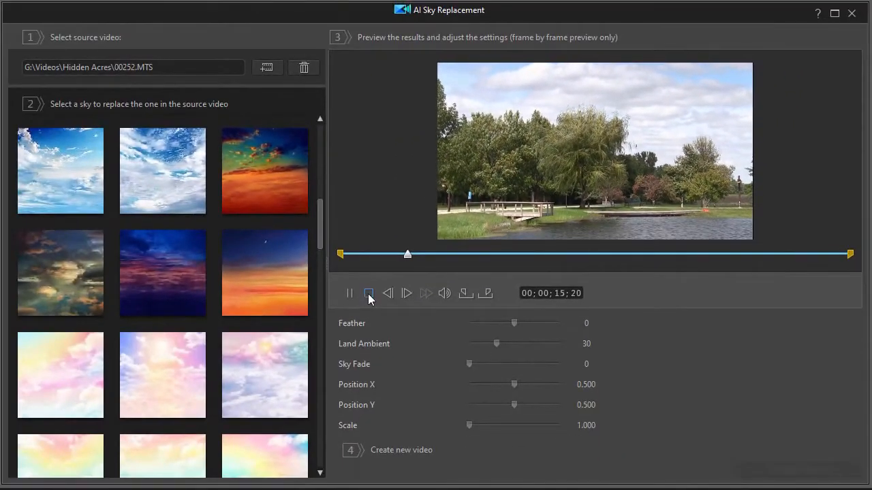
left_click(271, 351)
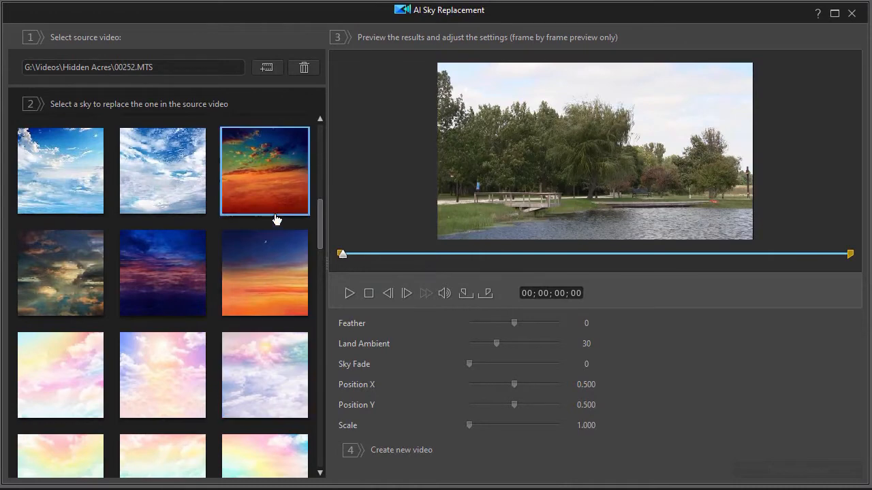
Apply the deep blue sky with small scattered clouds and preview it at 00;01;07;11.
left_click_drag(319, 231, 316, 172)
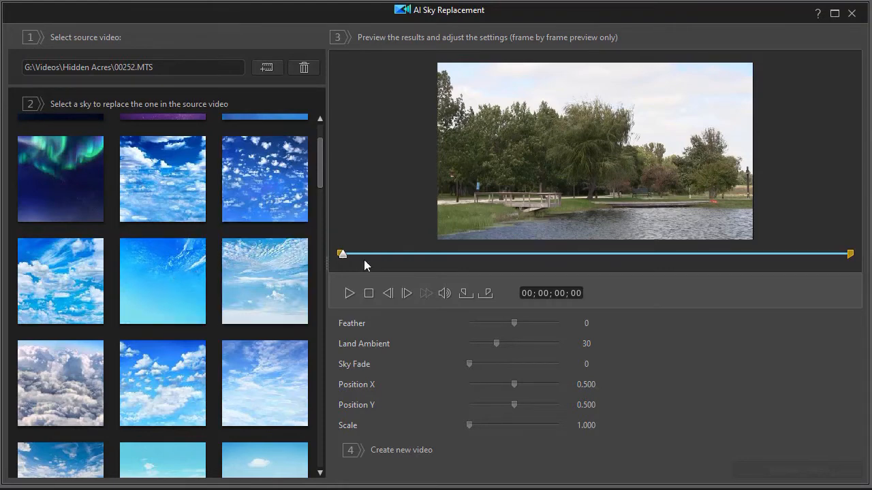
left_click(264, 186)
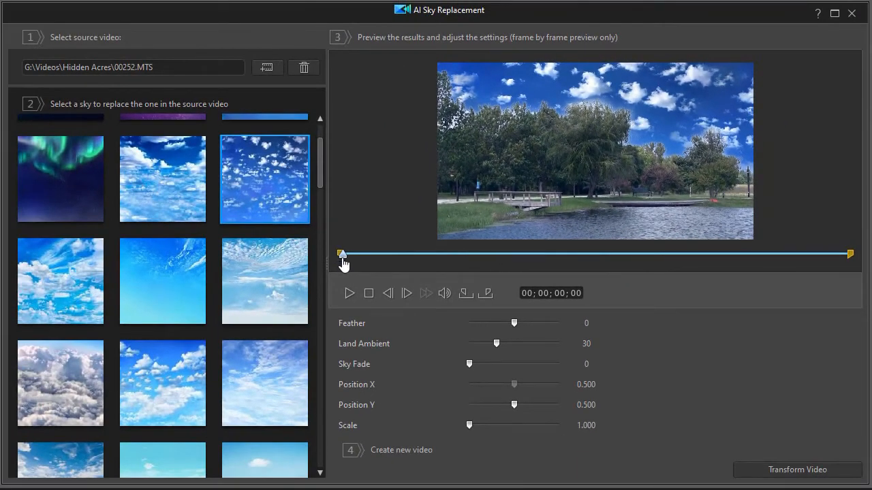
left_click_drag(342, 253, 597, 259)
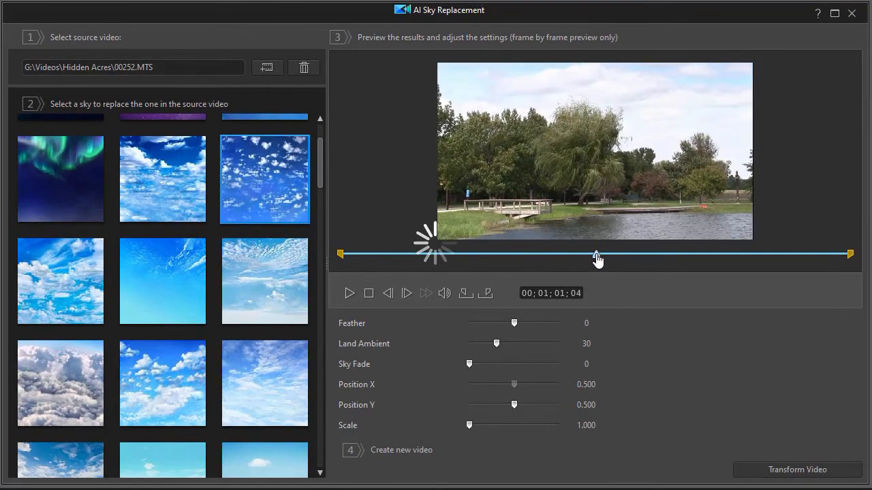
left_click_drag(597, 258, 622, 259)
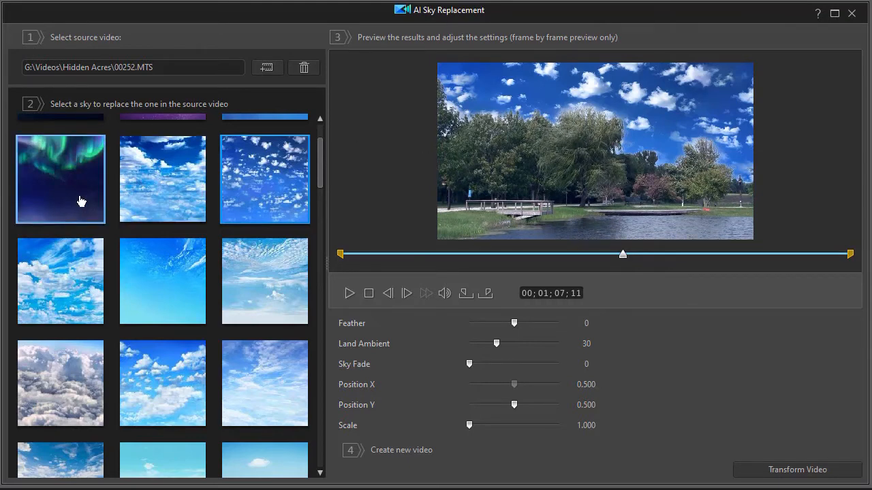
Try the green aurora sky and the dark golden cloud sky on the video.
left_click(80, 201)
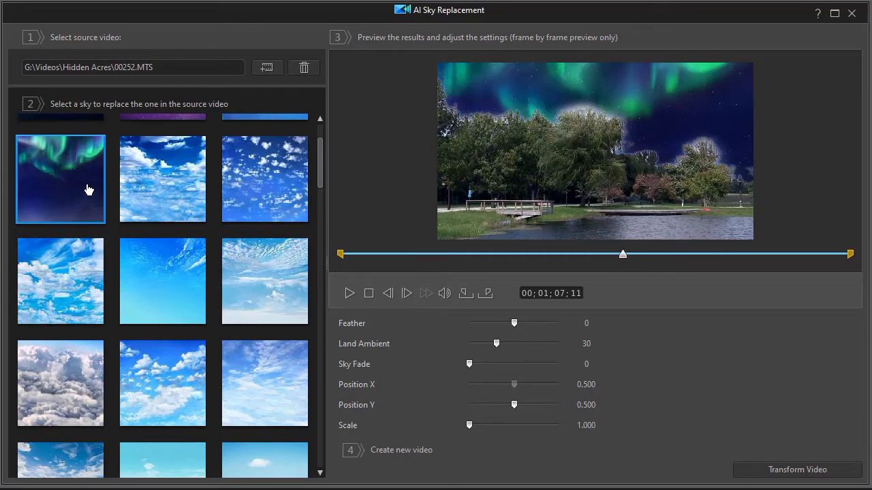
scroll(314, 235, "down", 1)
scroll(309, 281, "down", 4)
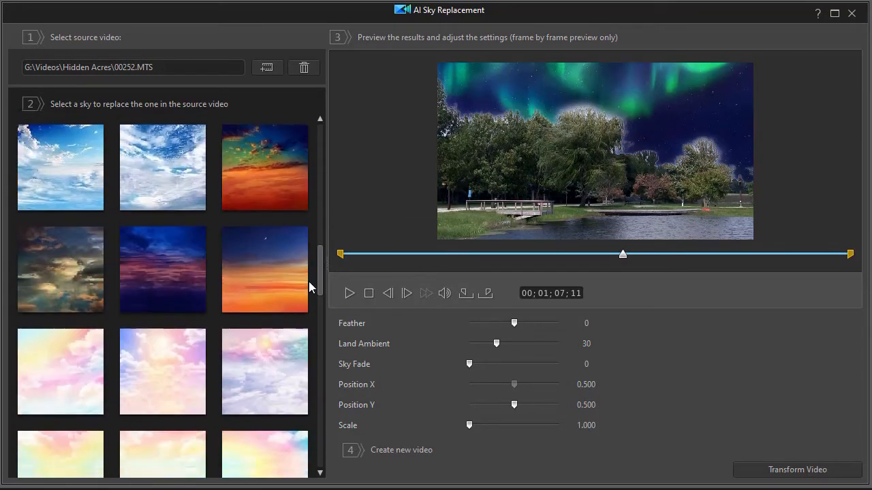
scroll(310, 245, "up", 2)
left_click_drag(310, 241, 320, 217)
scroll(322, 216, "up", 3)
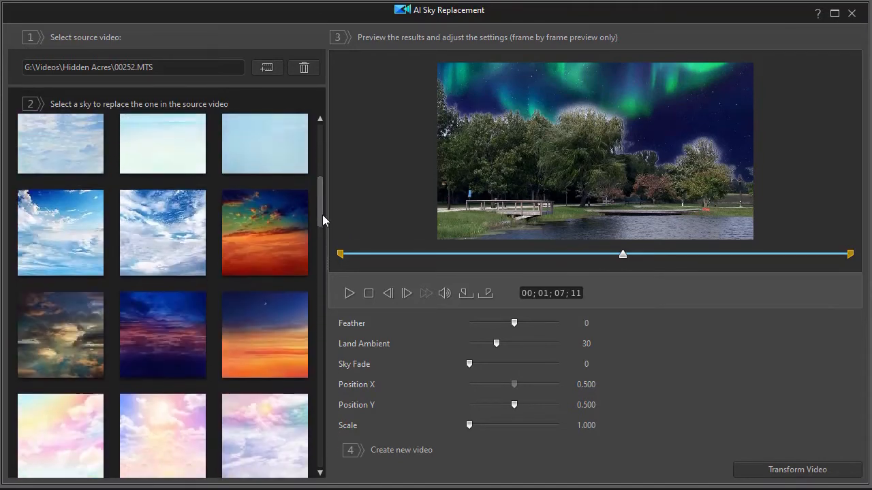
left_click(56, 404)
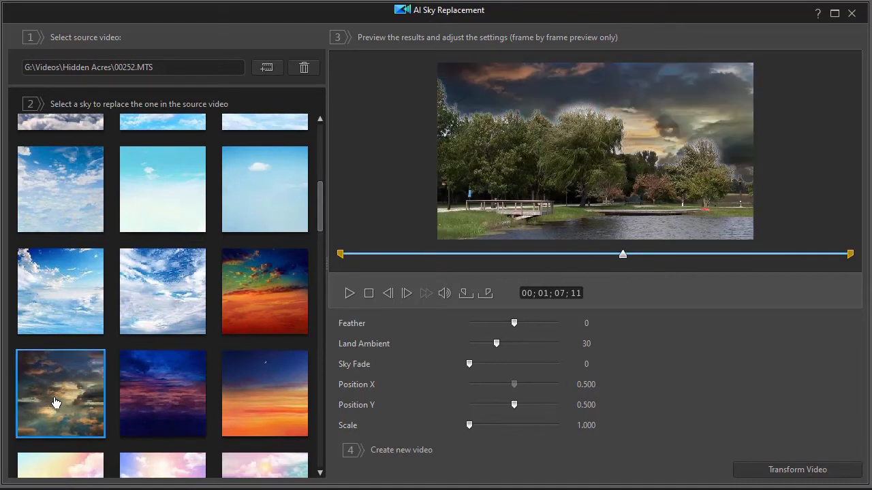
Try the purple Milky Way night sky on the video.
left_click_drag(320, 214, 299, 340)
scroll(293, 353, "down", 3)
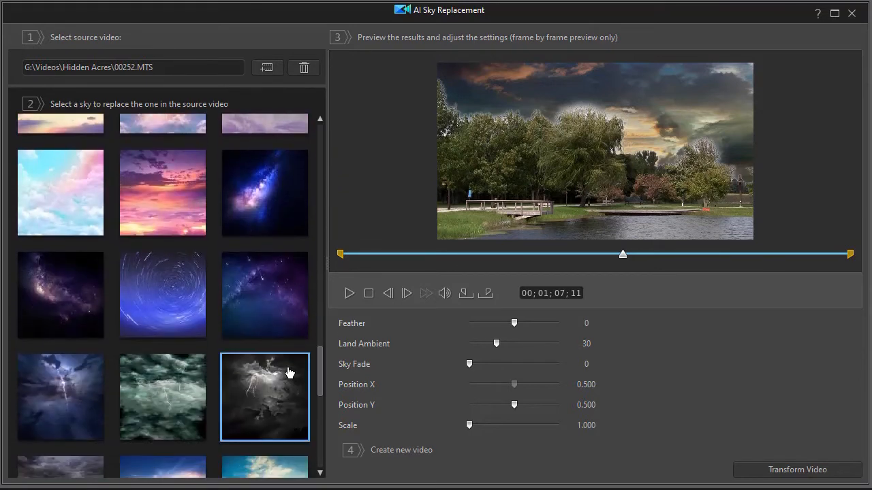
left_click(96, 297)
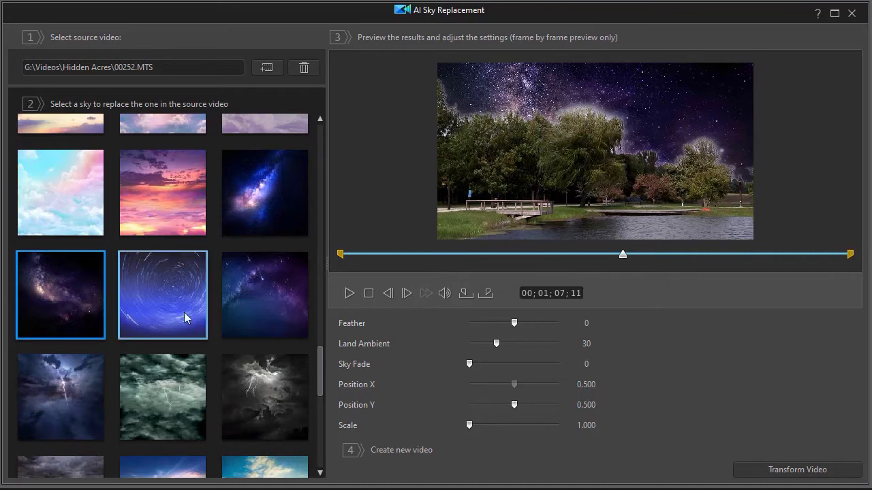
Apply the black-and-grey storm sky with lightning to the video.
left_click_drag(318, 386, 318, 402)
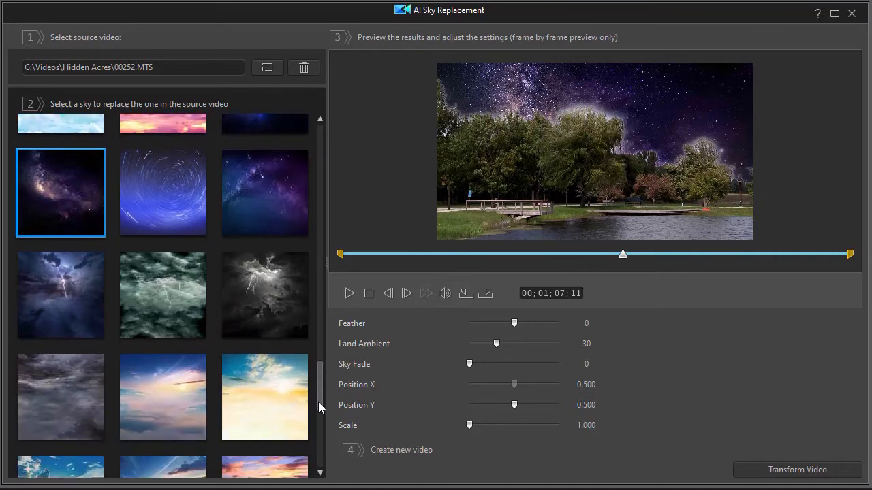
left_click(245, 300)
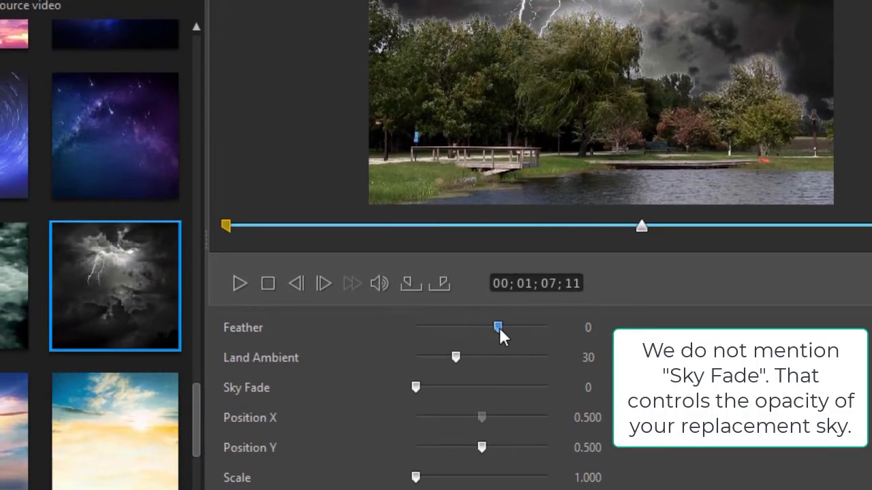
Set the replacement sky's Feather to 77 and Land Ambient to 7.
left_click_drag(533, 325, 528, 326)
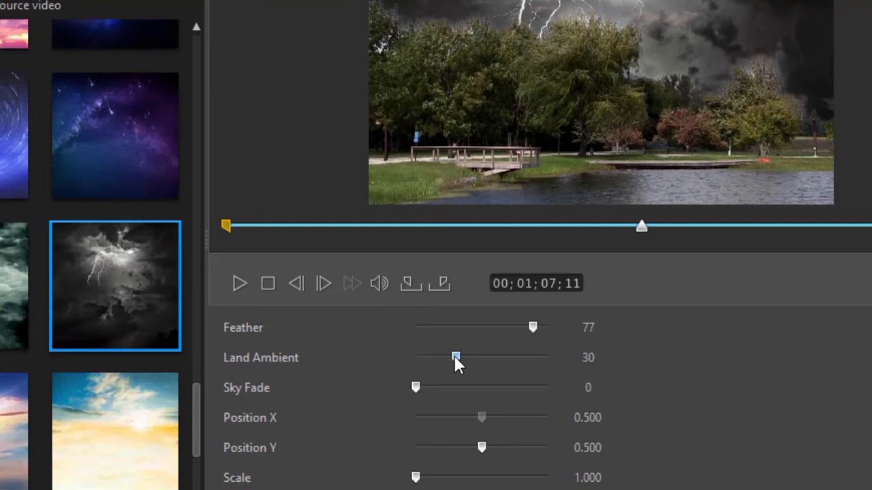
left_click(523, 357)
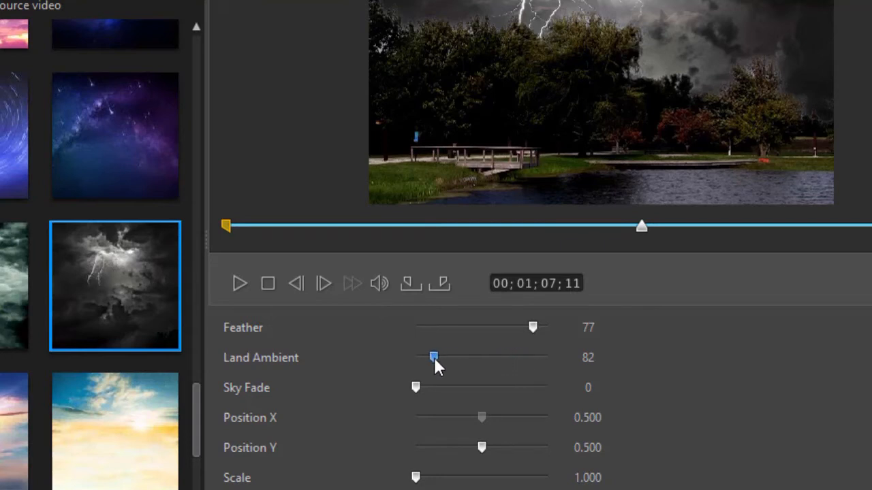
left_click_drag(431, 358, 427, 361)
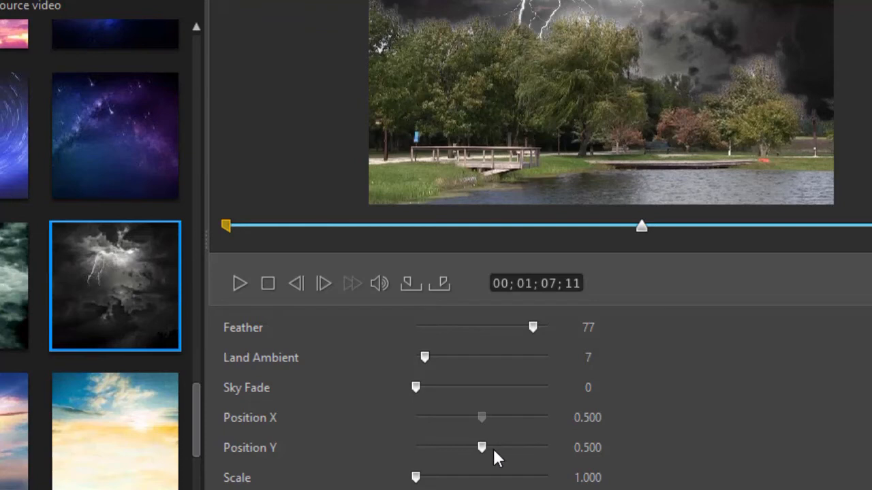
Enlarge and reposition the lightning sky with Scale 2.553, Position X 0.220 and Position Y 0.273.
left_click_drag(482, 447, 495, 448)
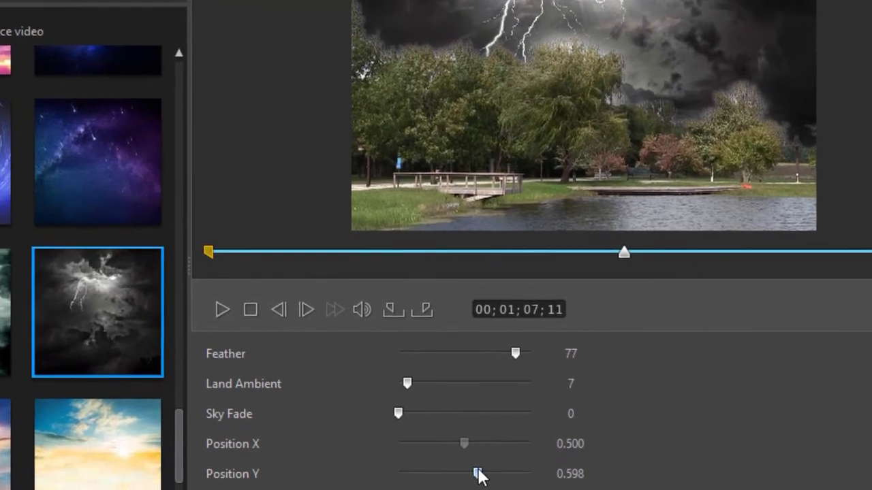
left_click_drag(476, 478, 484, 478)
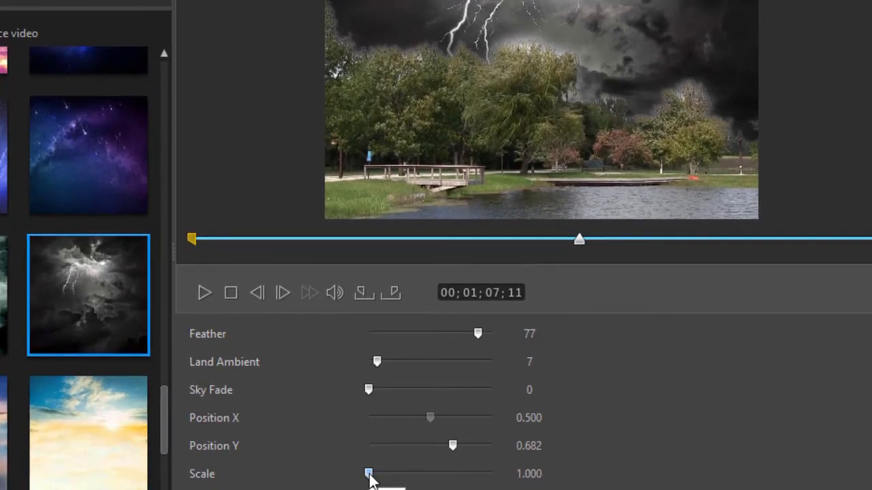
left_click_drag(369, 476, 380, 480)
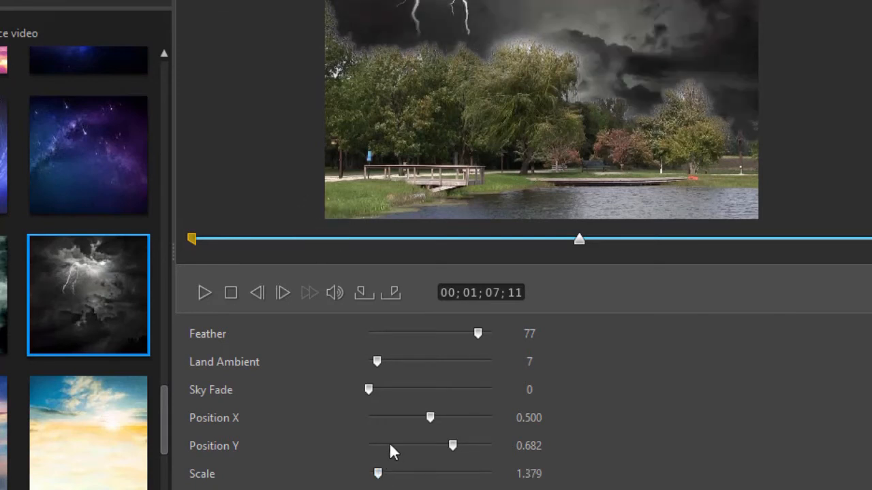
left_click_drag(428, 417, 410, 417)
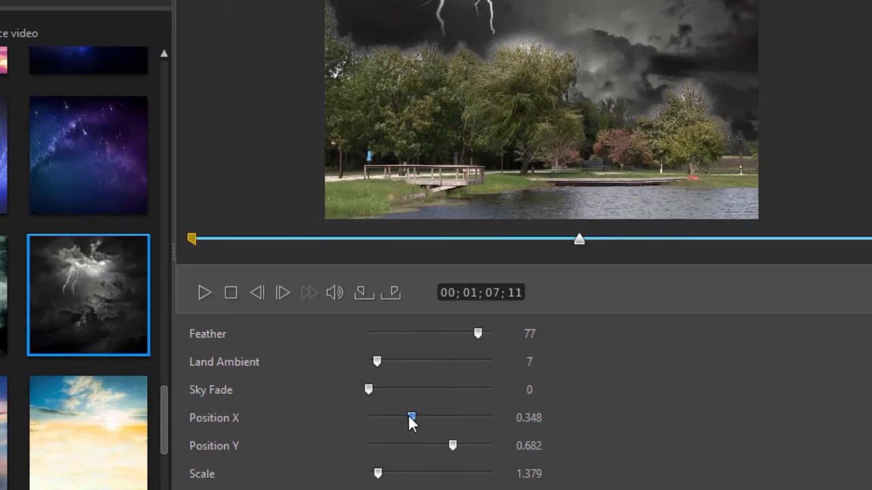
left_click_drag(394, 417, 392, 417)
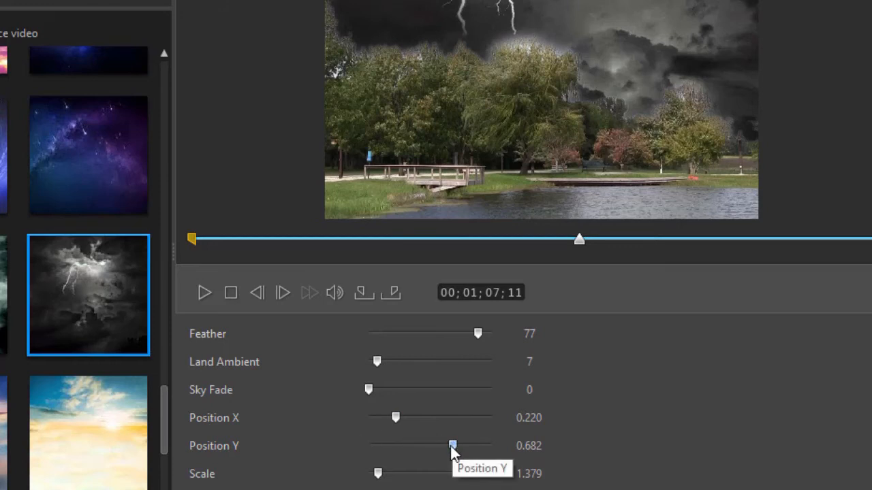
left_click_drag(379, 477, 409, 477)
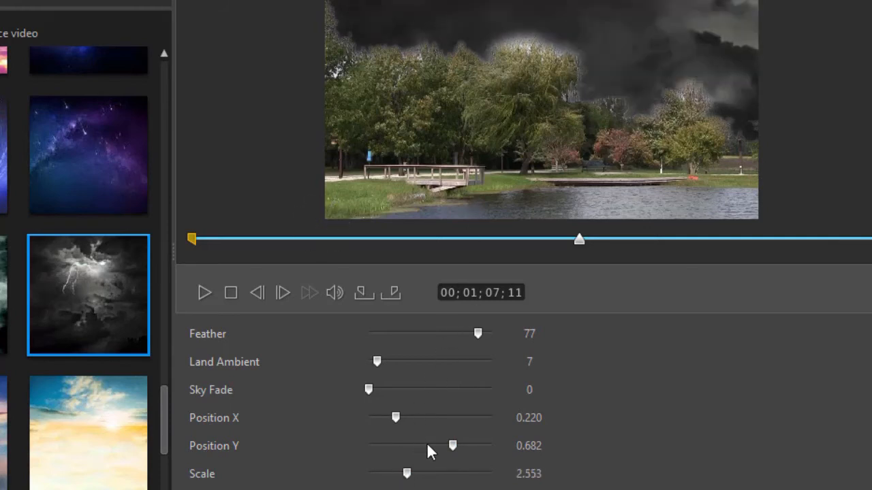
left_click_drag(403, 443, 401, 444)
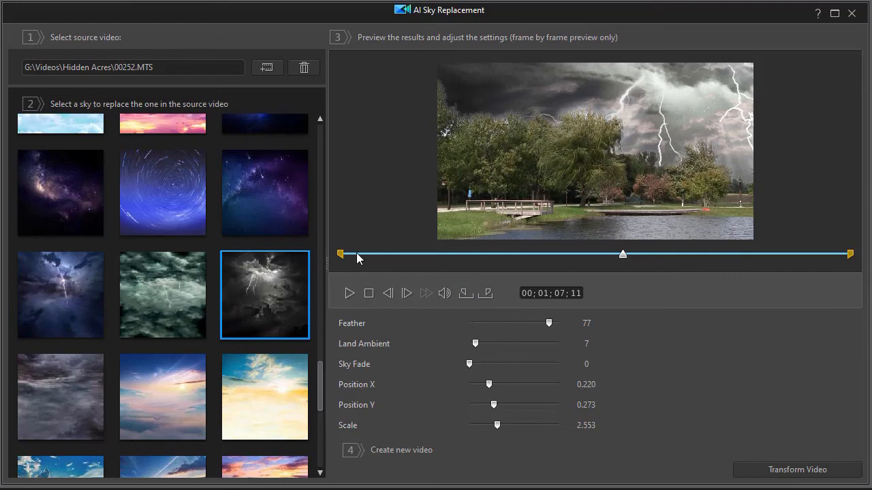
Trim the source video to the range from 00;00;45;05 to 00;00;52;11.
left_click_drag(340, 254, 529, 255)
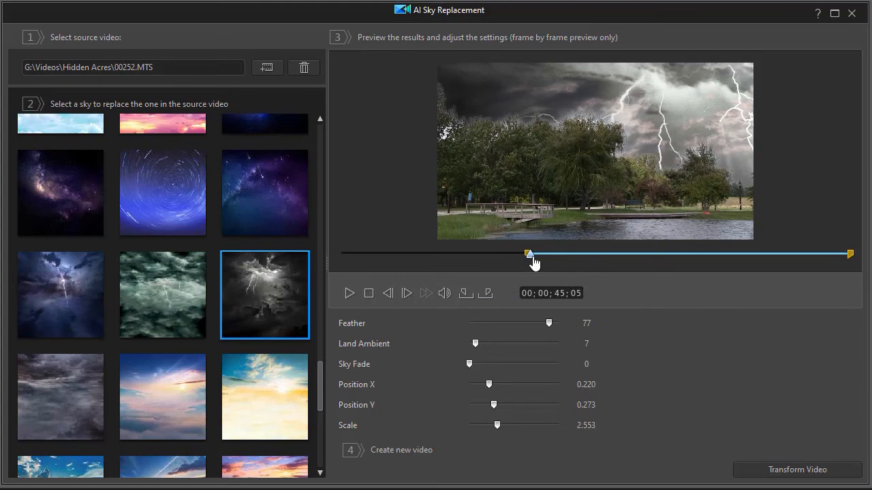
left_click_drag(850, 253, 561, 254)
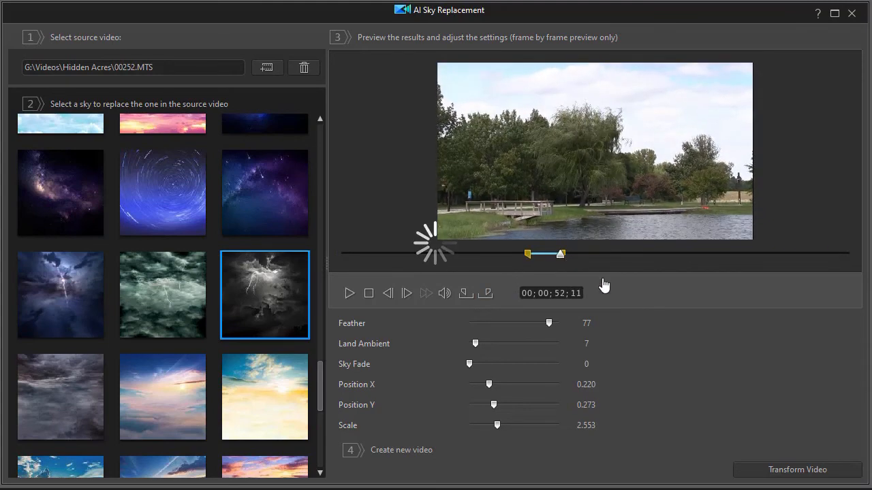